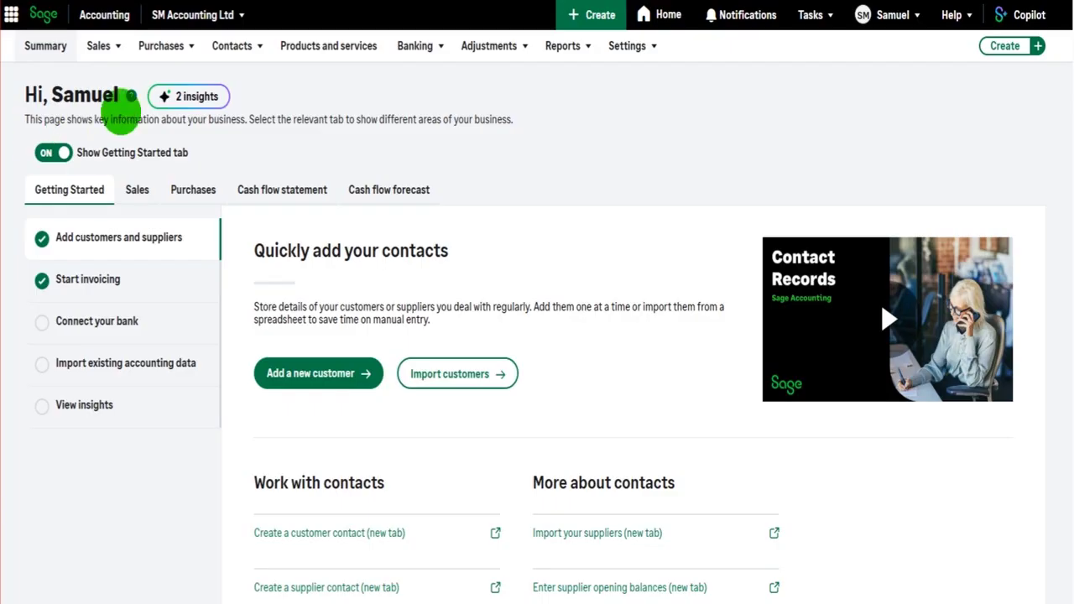
# Open the Aviva credit note SCN-1 from the list of sales credit notes
pyautogui.click(98, 46)
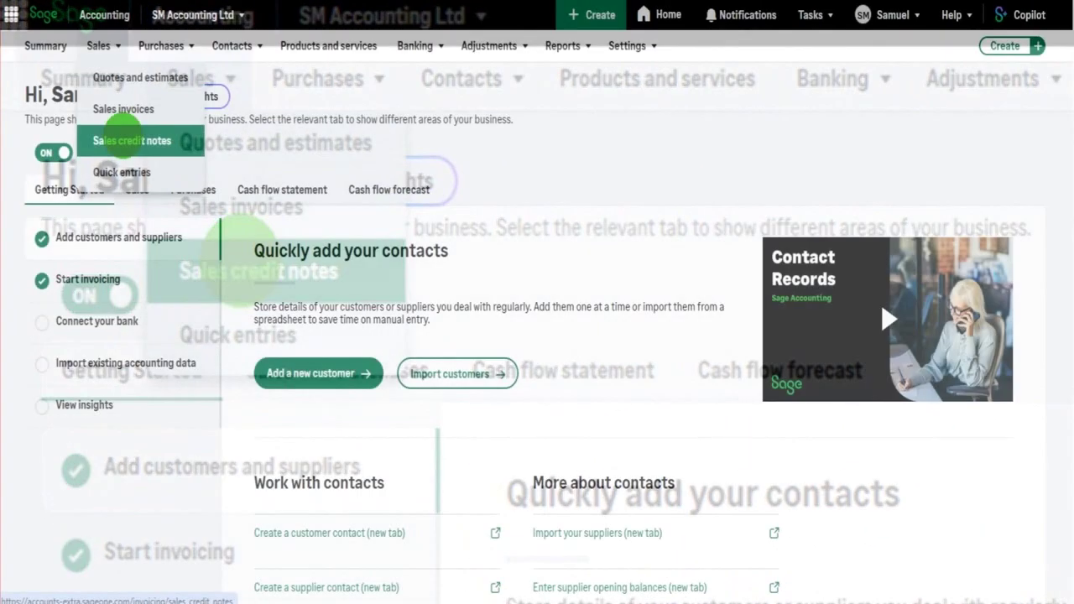
pyautogui.click(126, 140)
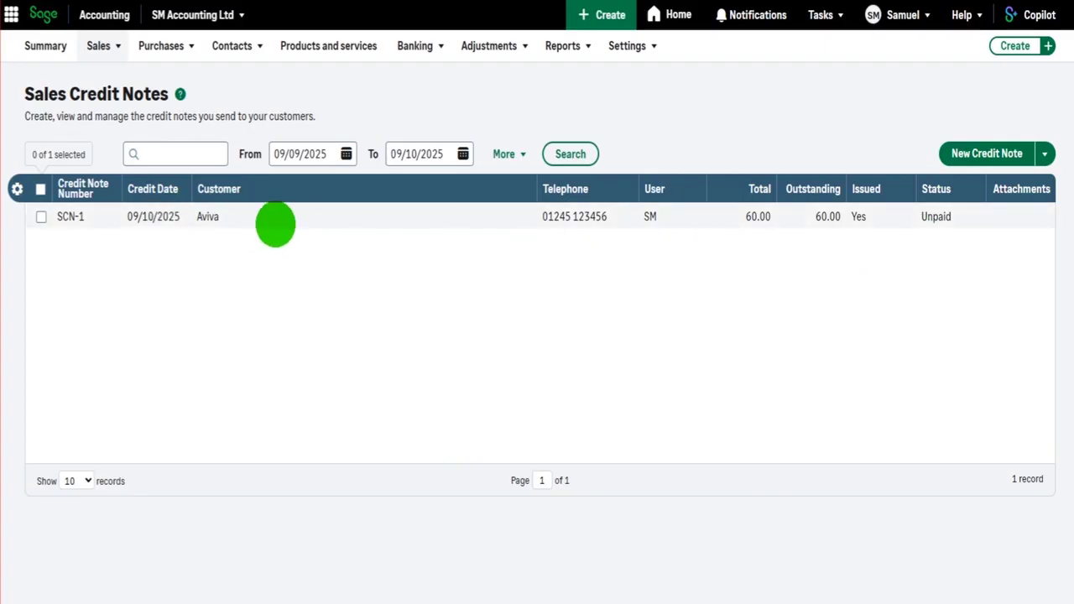
pyautogui.click(199, 155)
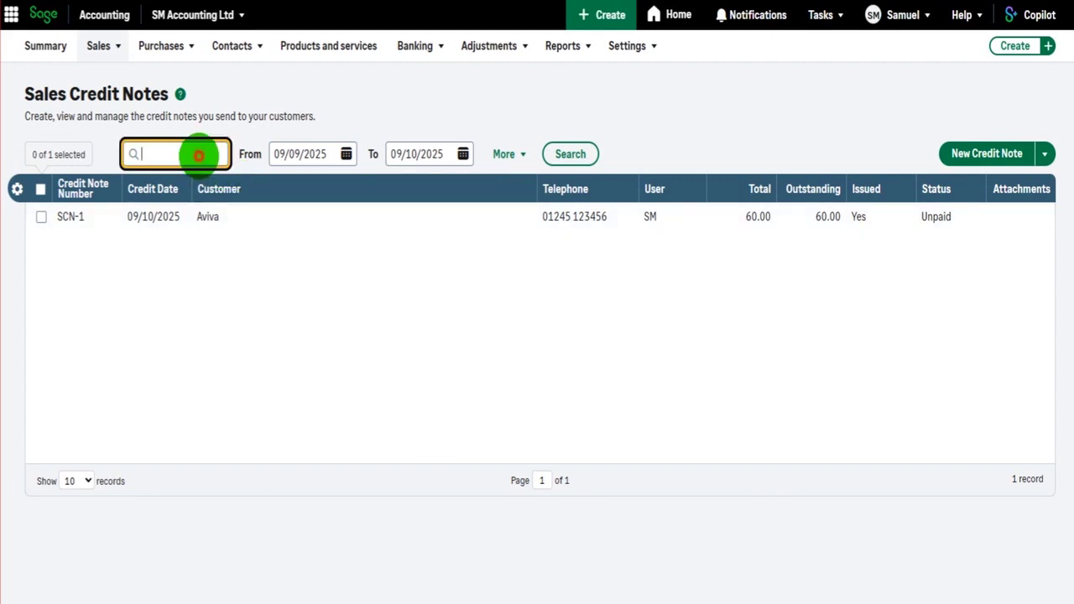
pyautogui.click(338, 323)
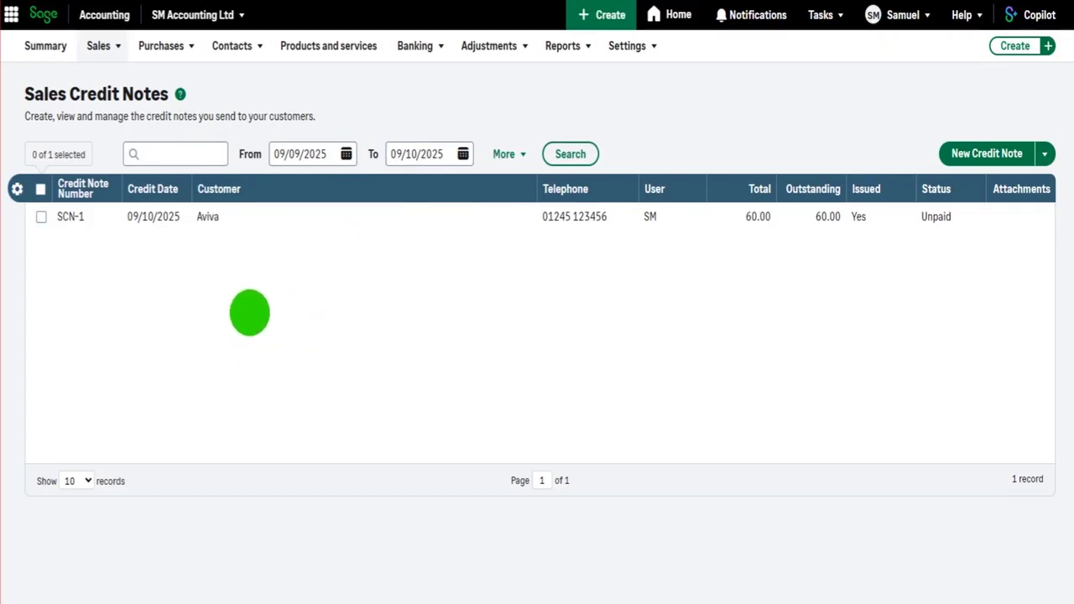
pyautogui.click(243, 222)
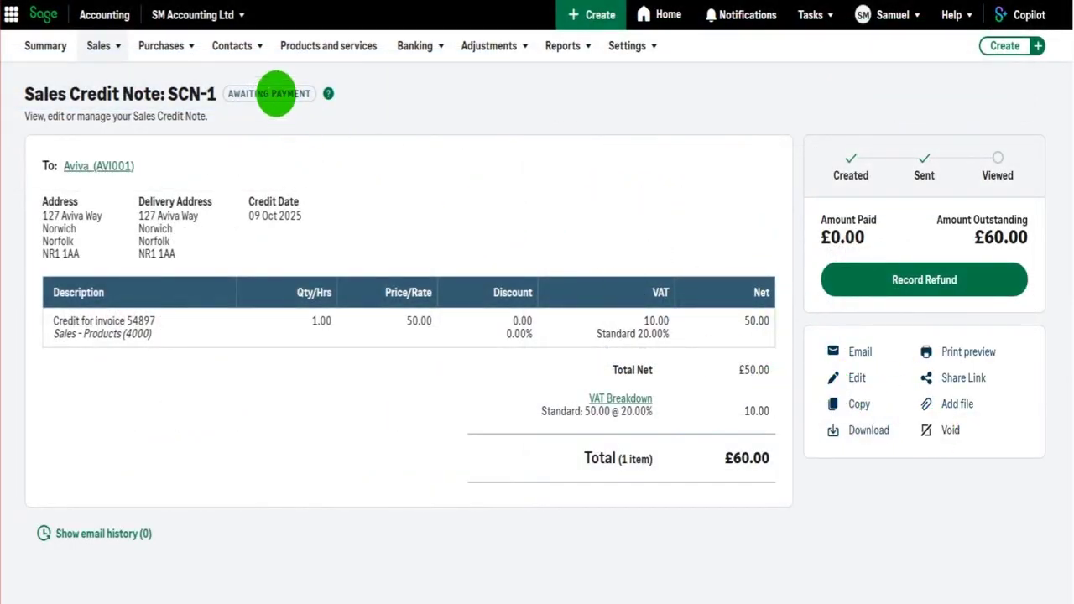
# Find credit note SCN-1 in the Aviva customer record's activity and open it from there
pyautogui.click(237, 46)
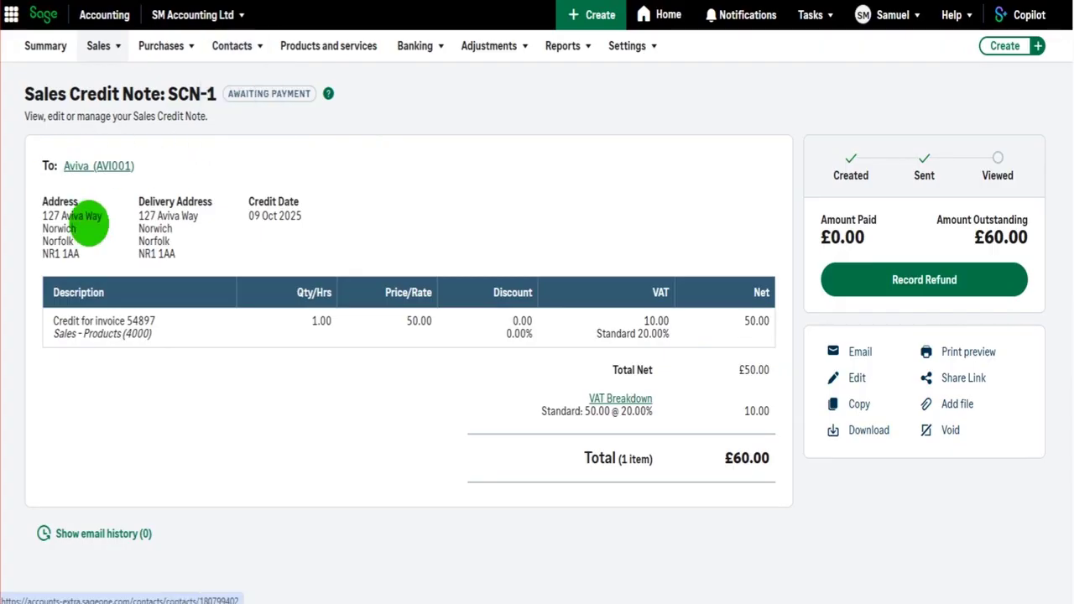
pyautogui.moveTo(240, 60)
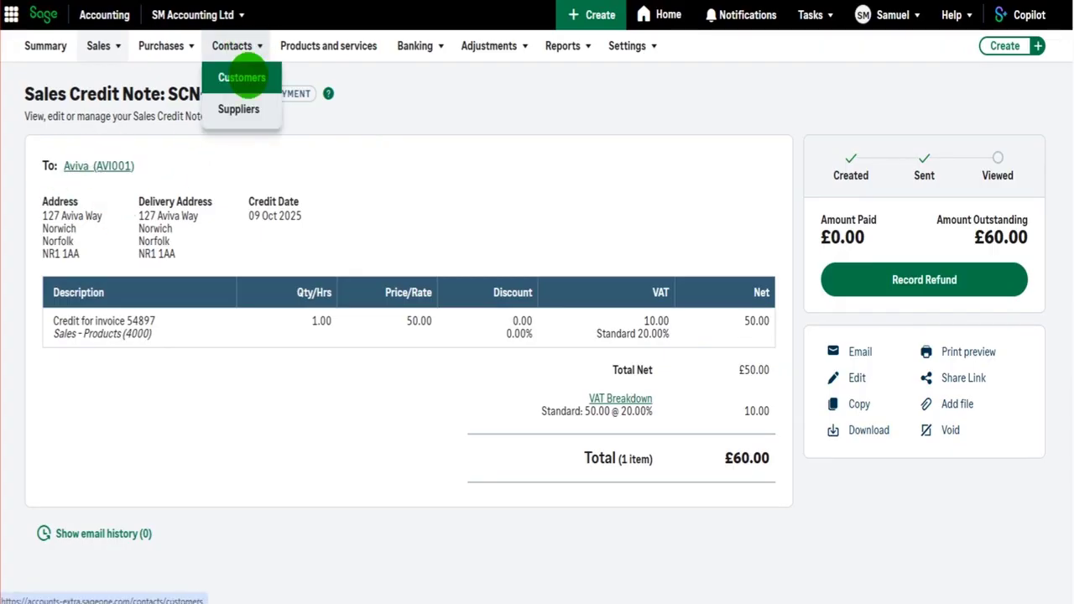
pyautogui.click(245, 76)
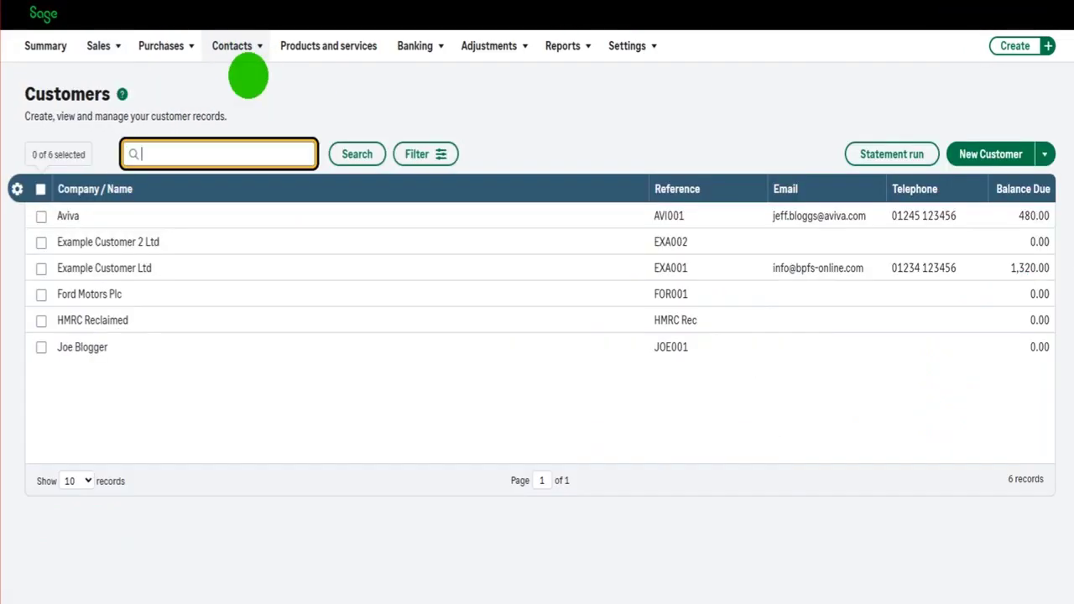
pyautogui.click(74, 217)
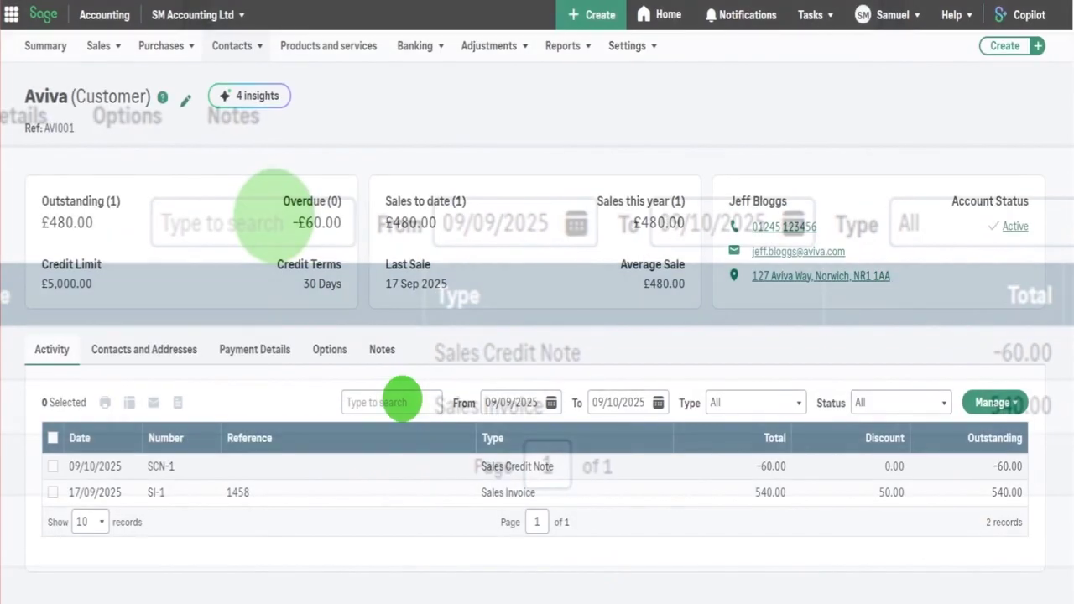
pyautogui.click(319, 283)
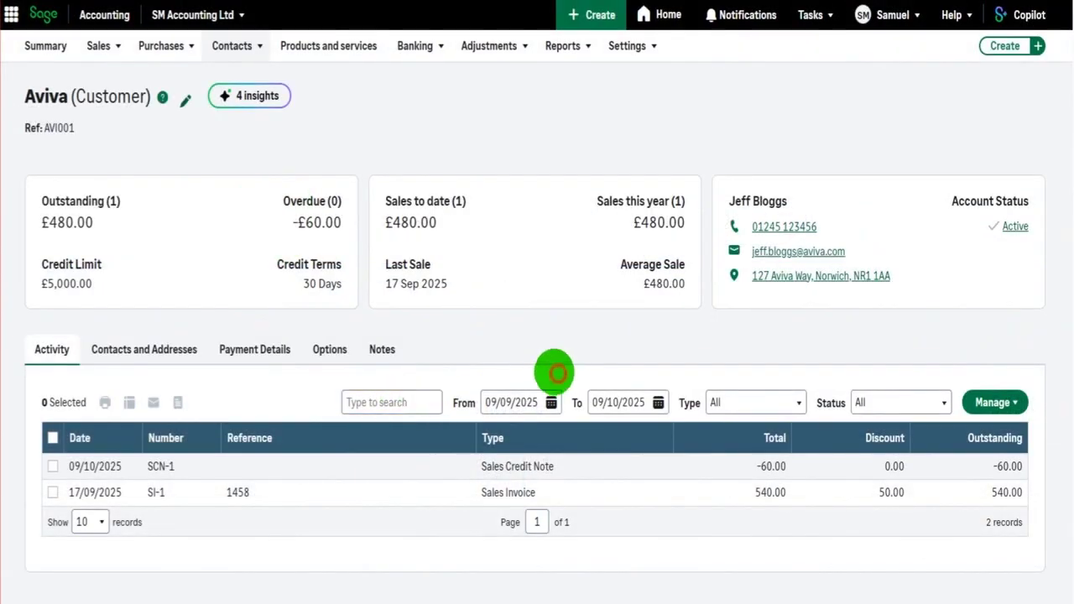
pyautogui.click(531, 468)
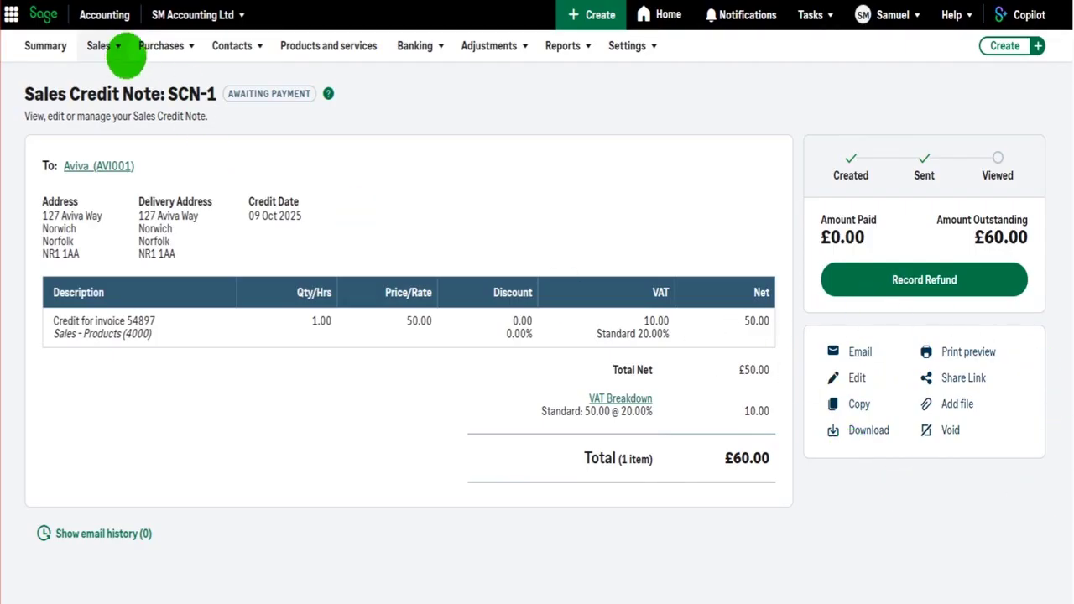
# Open SCN-1 for editing from the sales credit notes list and change its line description to "Credit for invoice 5489712"
pyautogui.click(123, 52)
pyautogui.click(130, 140)
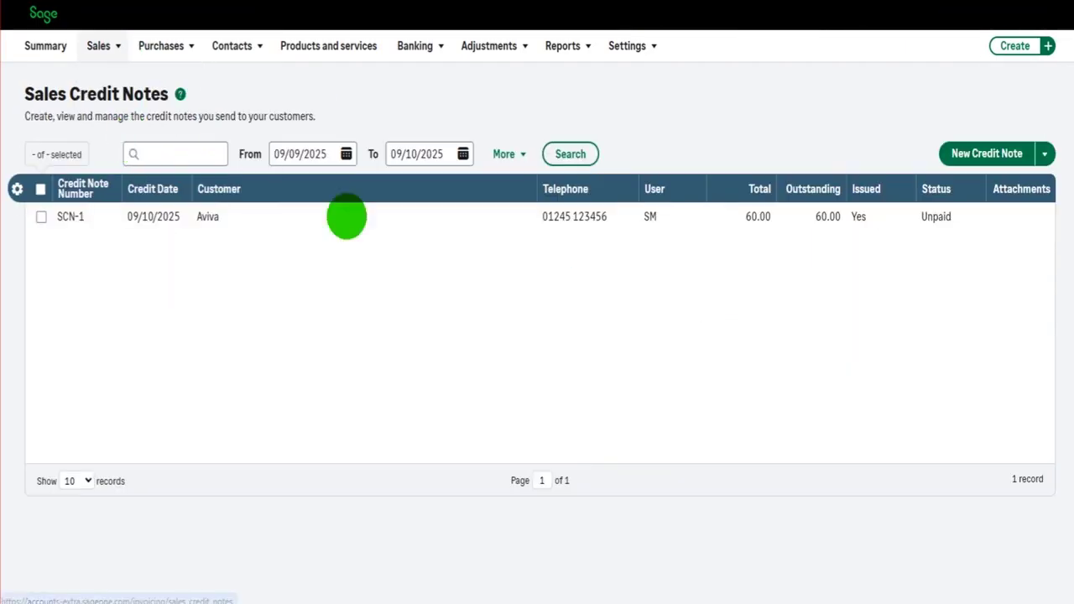
pyautogui.click(223, 220)
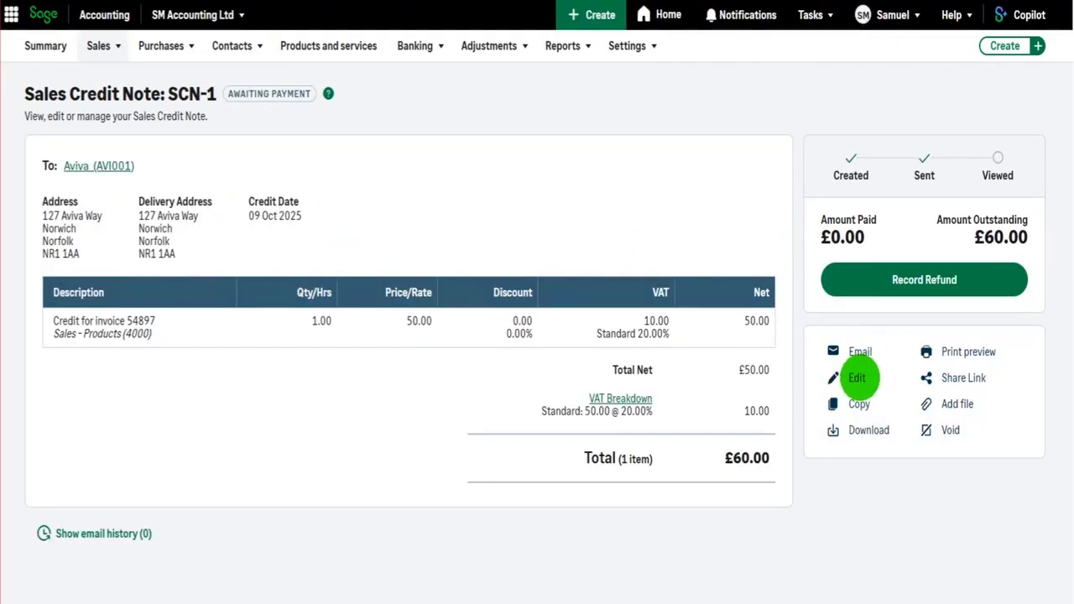
pyautogui.click(857, 378)
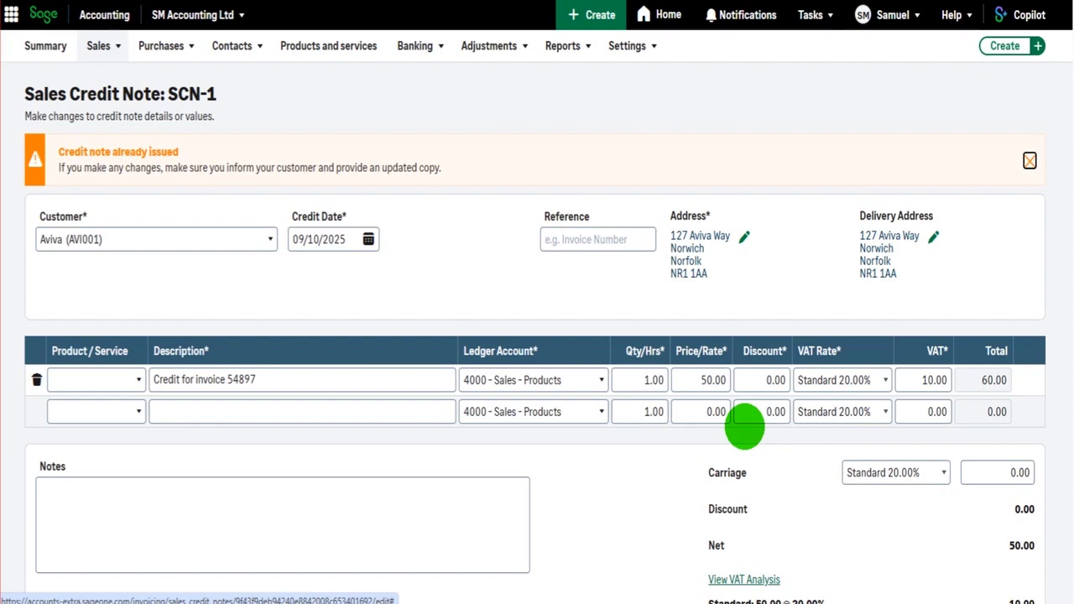
pyautogui.scroll(-1, 671, 398)
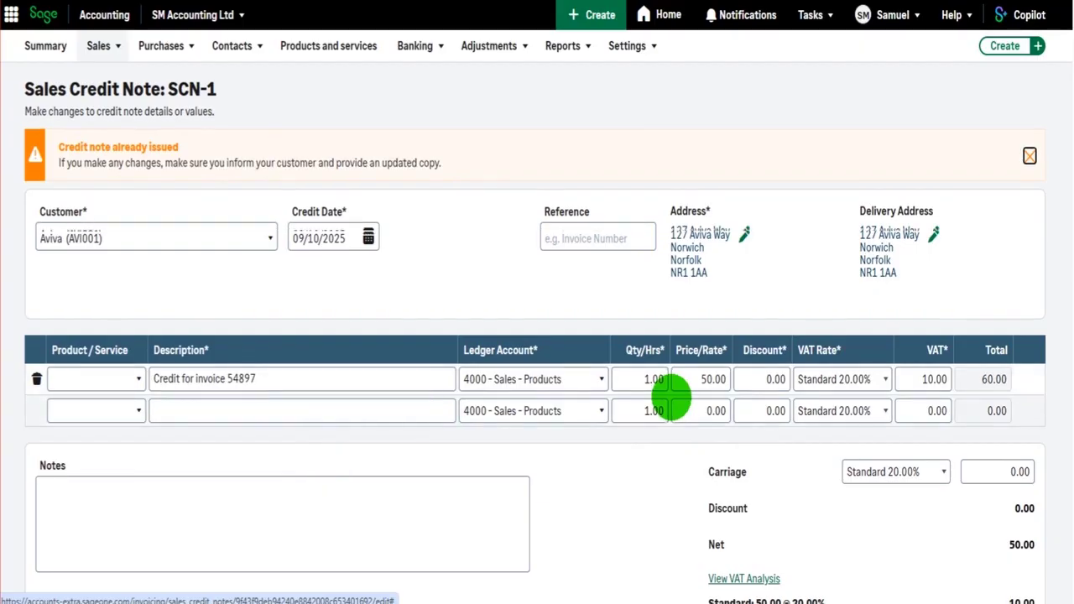
pyautogui.scroll(-1, 672, 399)
pyautogui.scroll(1, 623, 455)
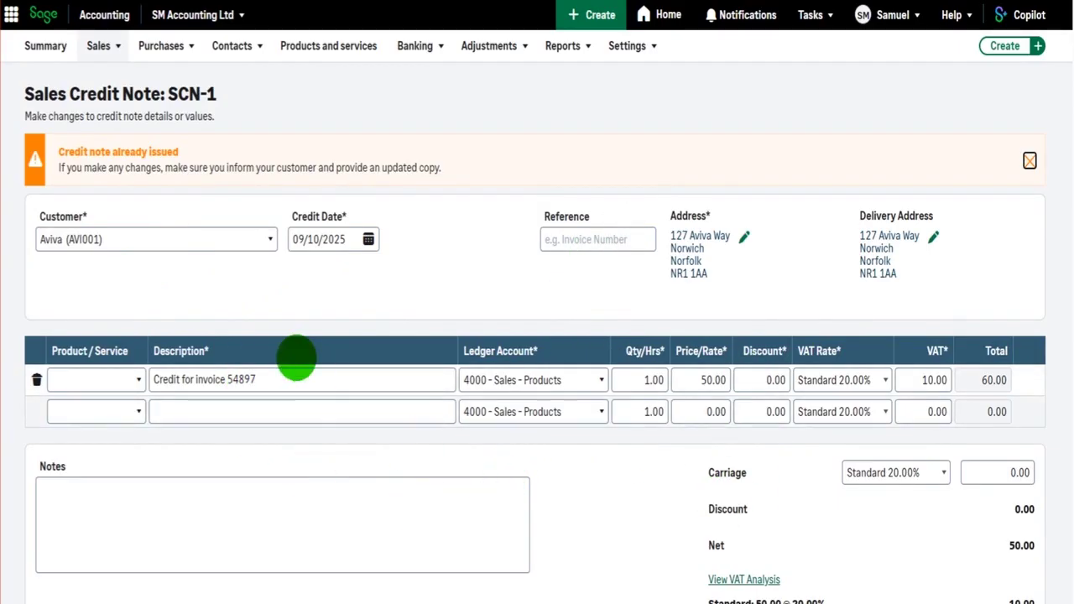
pyautogui.click(298, 376)
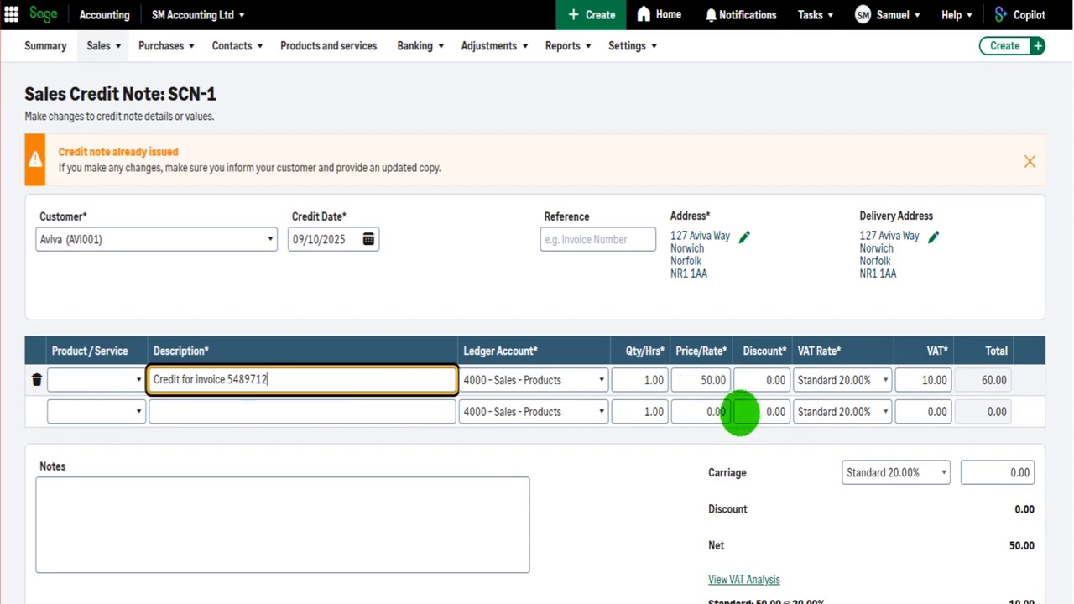
# Set the credit note line's price to 55 and save the credit note without emailing it
pyautogui.scroll(-2, 756, 411)
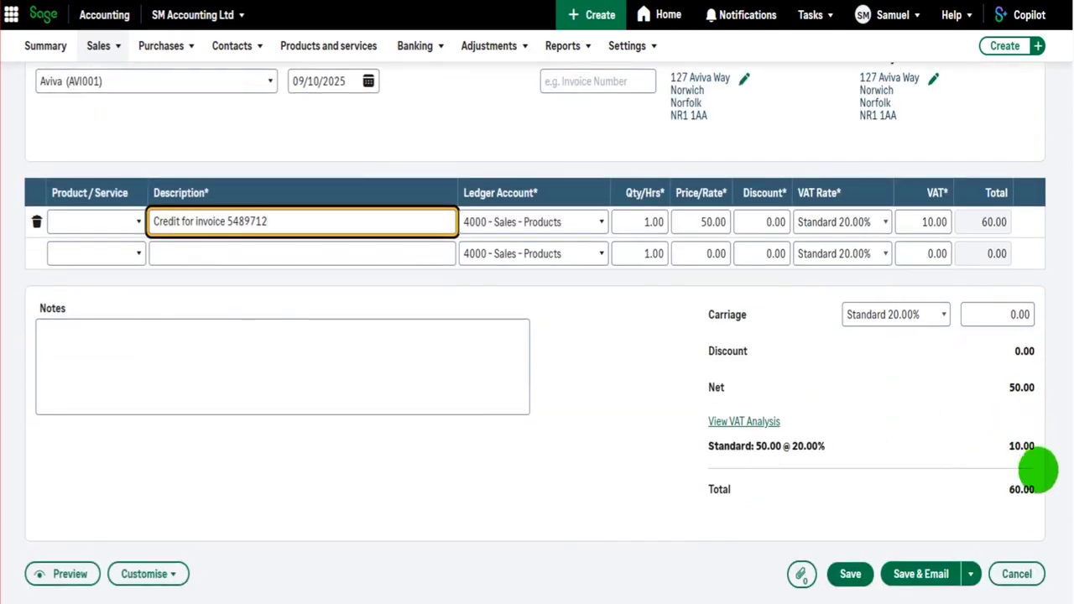
pyautogui.scroll(1, 619, 339)
pyautogui.click(695, 300)
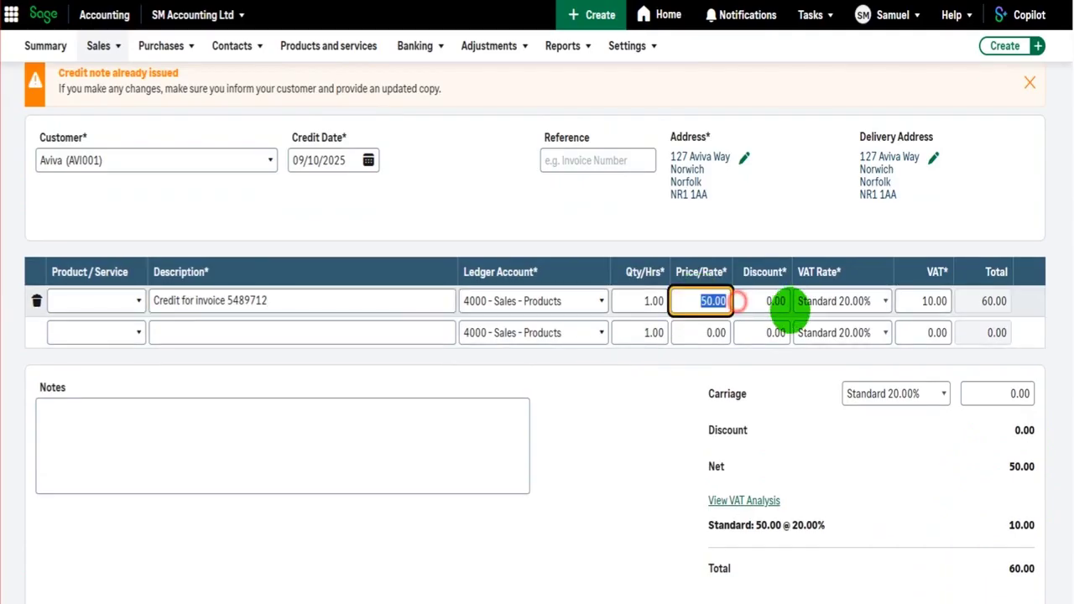
pyautogui.write('55')
pyautogui.click(779, 304)
pyautogui.scroll(-2, 853, 470)
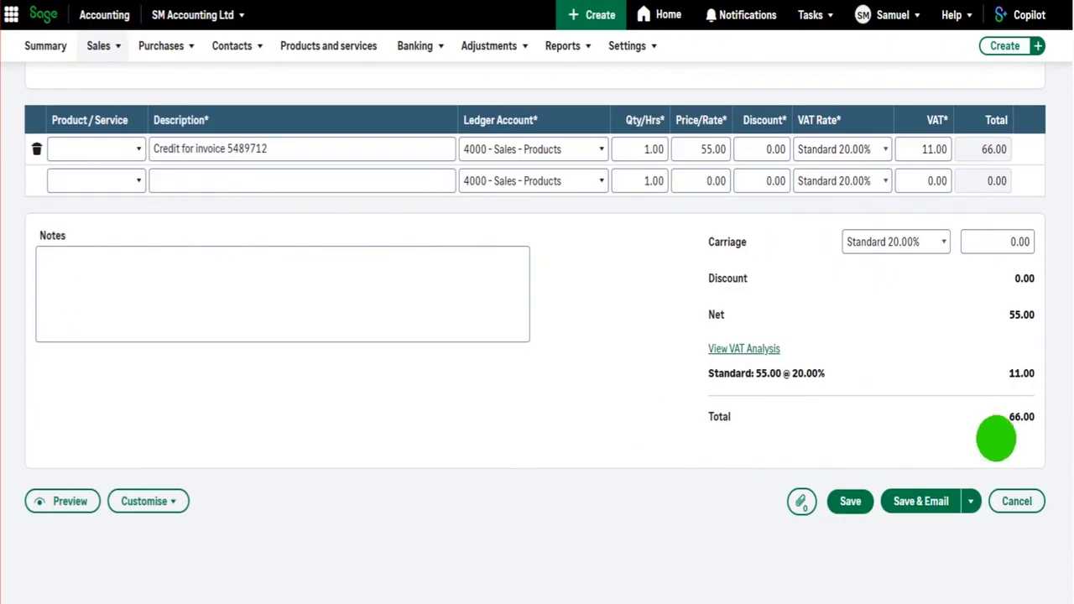
pyautogui.scroll(1, 997, 442)
pyautogui.scroll(-1, 997, 442)
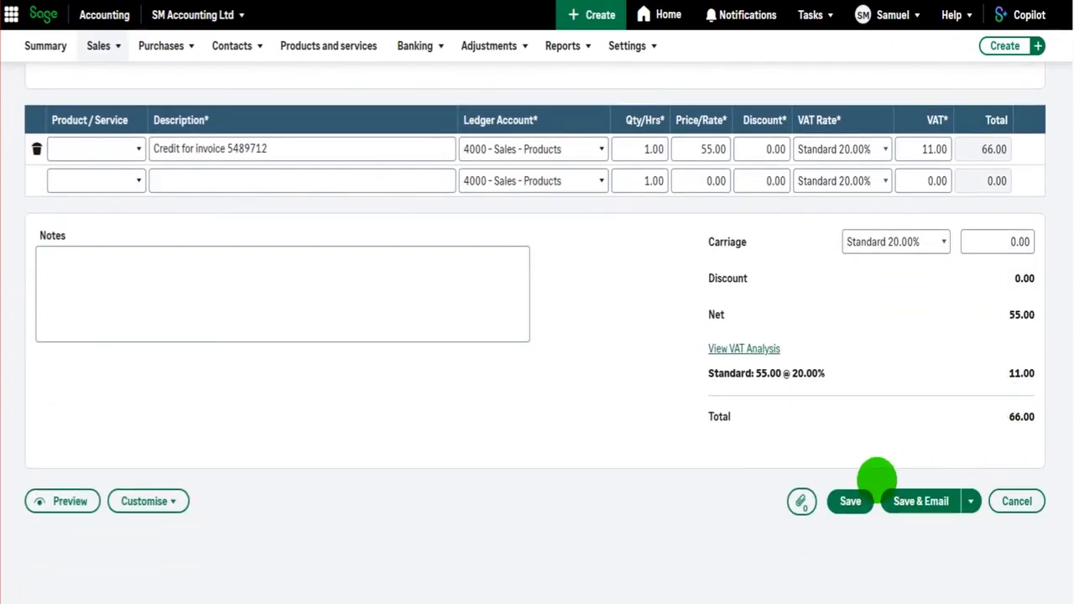
pyautogui.click(851, 501)
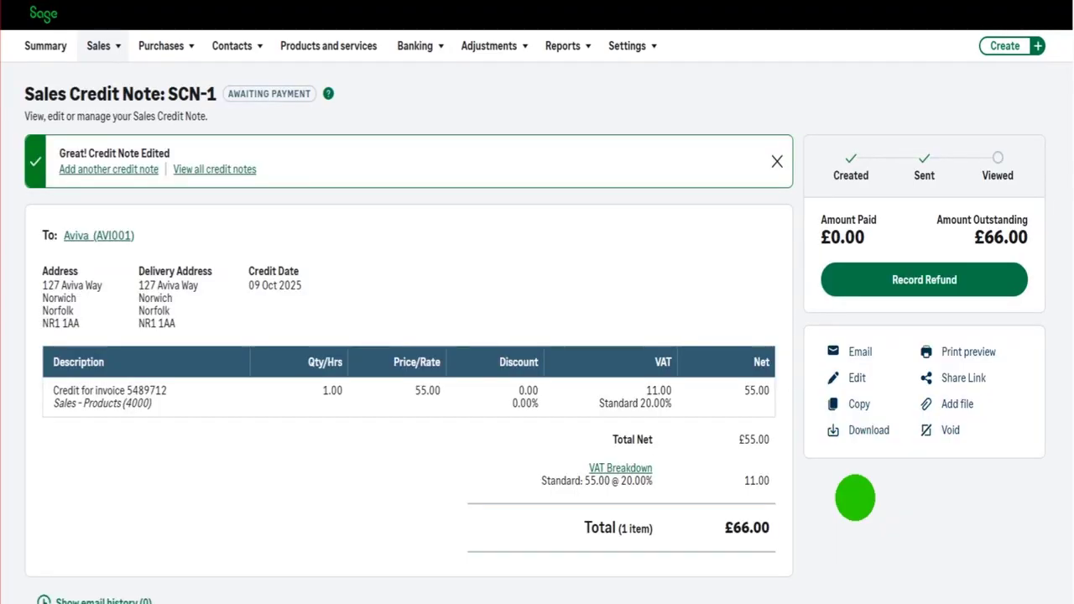
# Check the edited credit note in the sales credit notes list and in the Aviva customer record
pyautogui.click(98, 45)
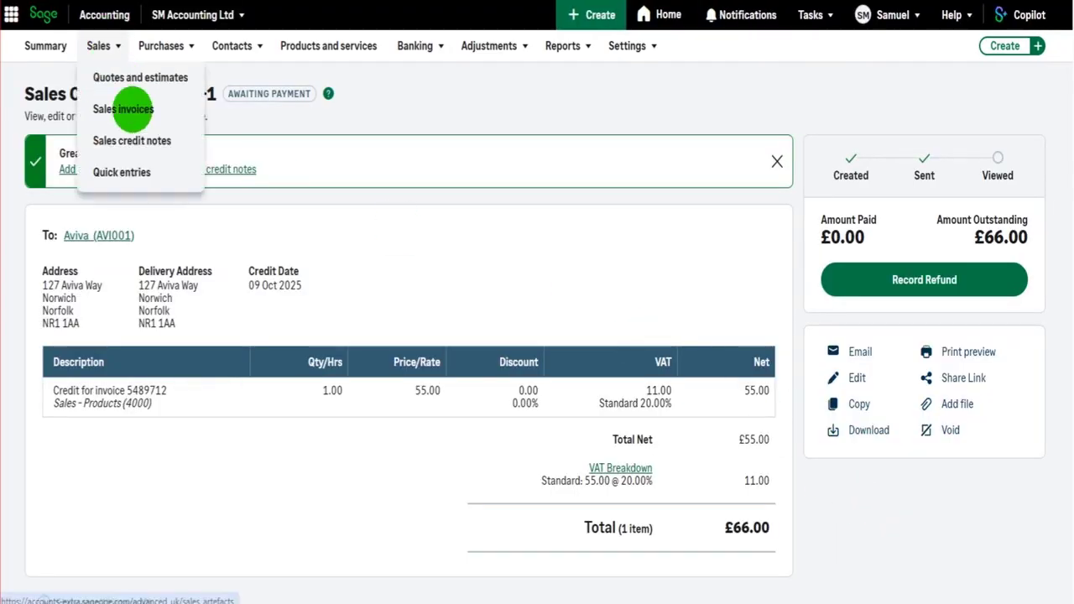
pyautogui.click(141, 141)
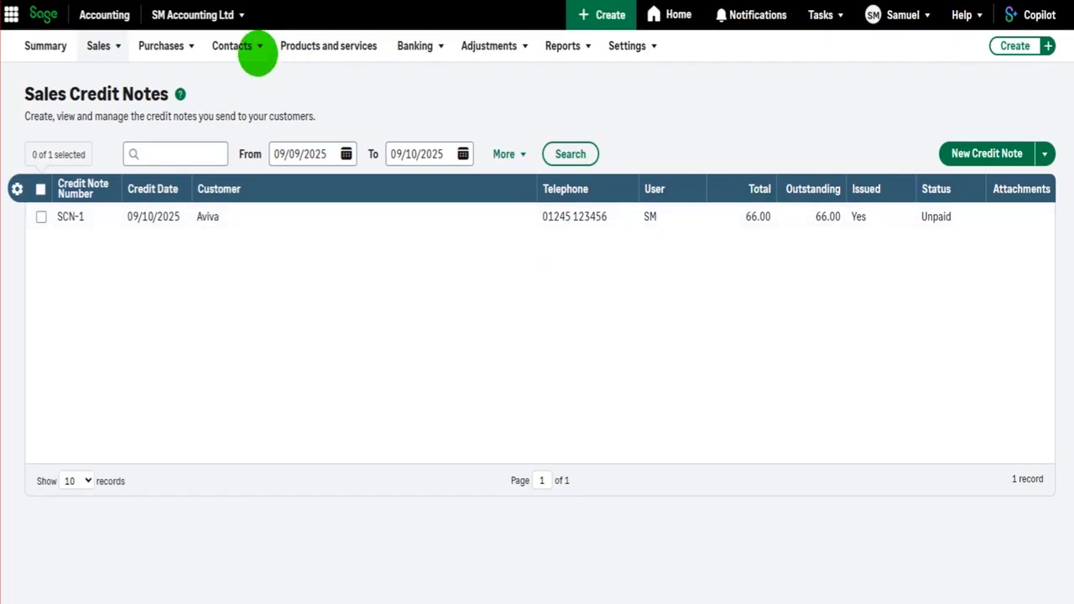
pyautogui.click(252, 47)
pyautogui.click(242, 77)
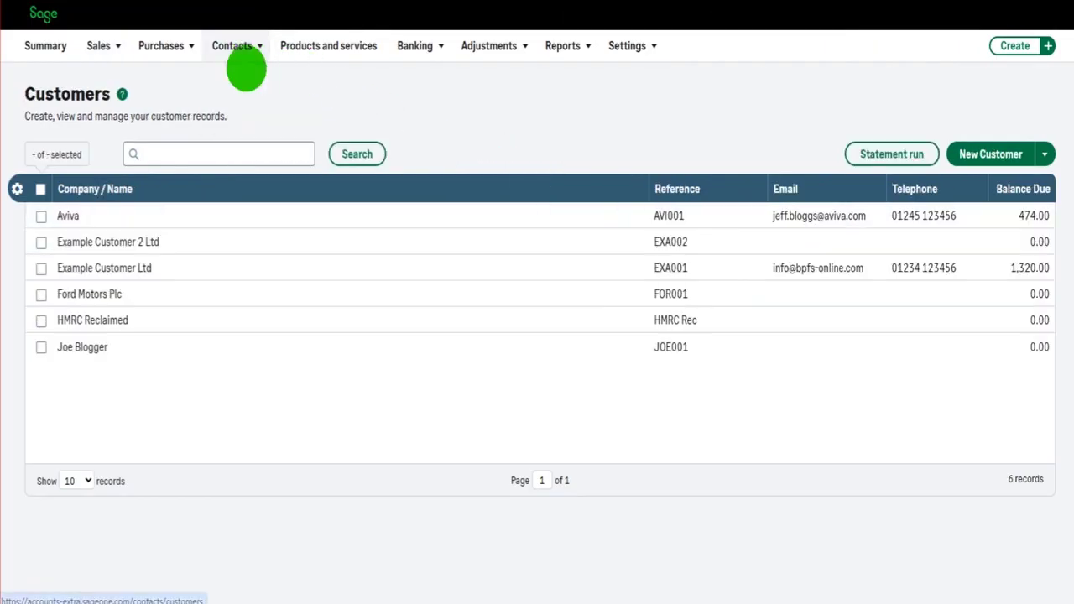
pyautogui.click(117, 217)
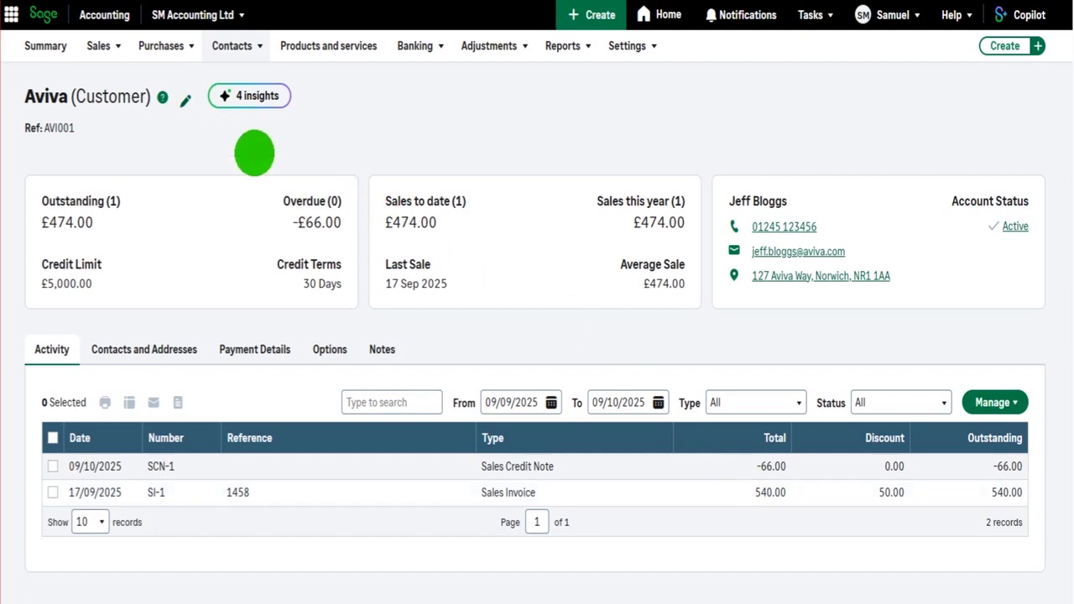
# Void Aviva's sales credit note SCN-1 with the reason "Product returned on 07.10.2025 - SM"
pyautogui.click(98, 46)
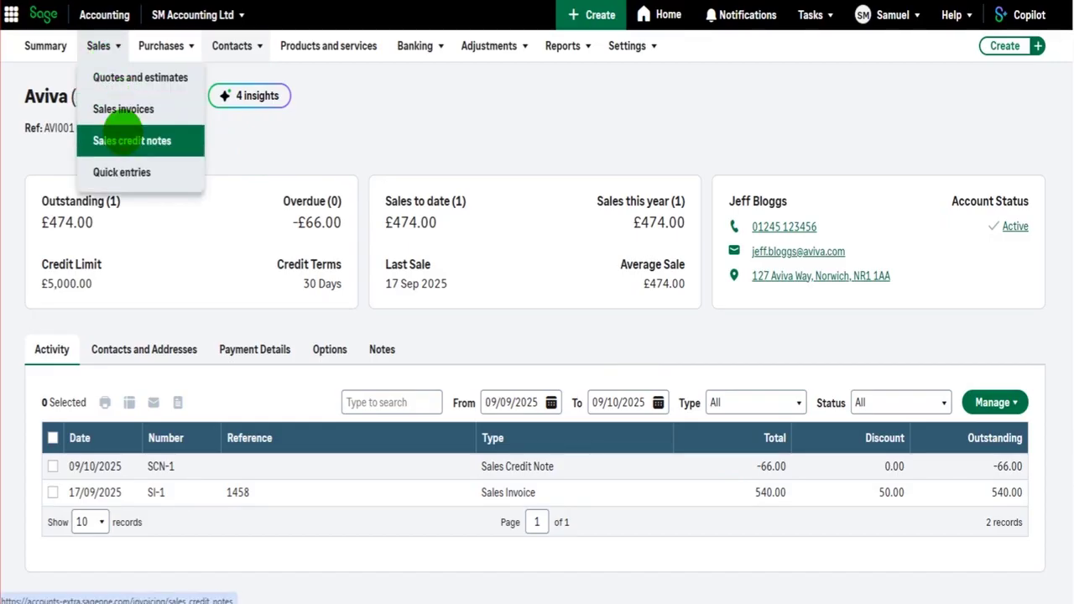
pyautogui.click(123, 134)
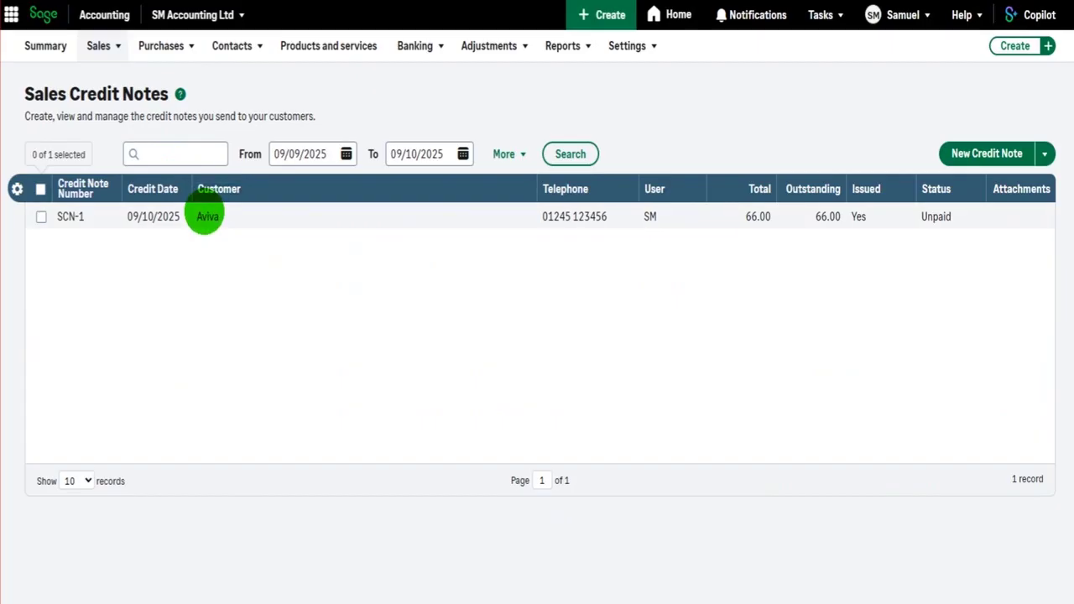
pyautogui.click(204, 217)
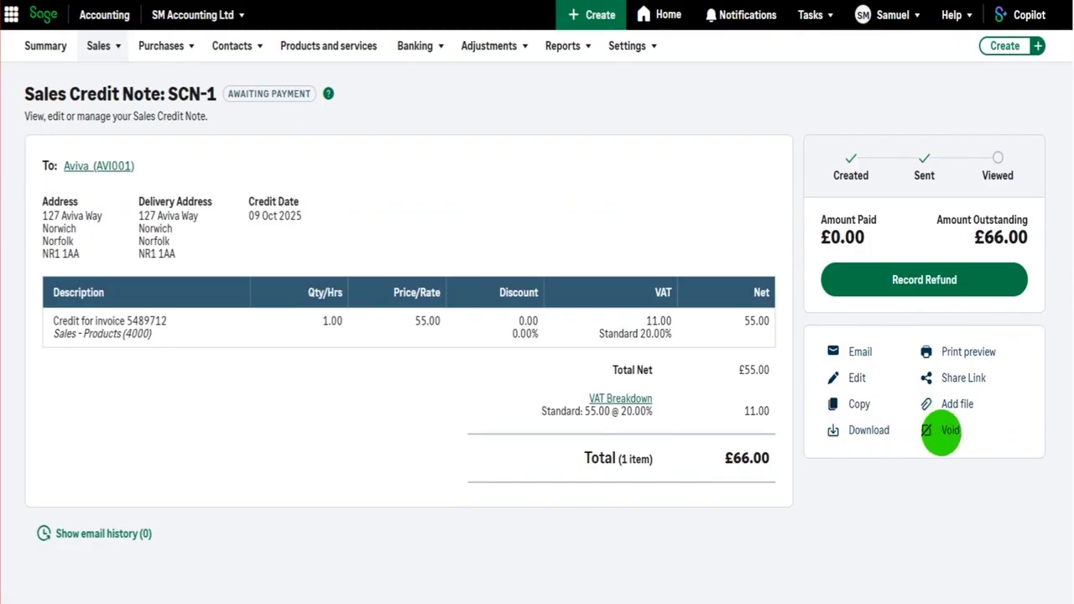
pyautogui.click(941, 431)
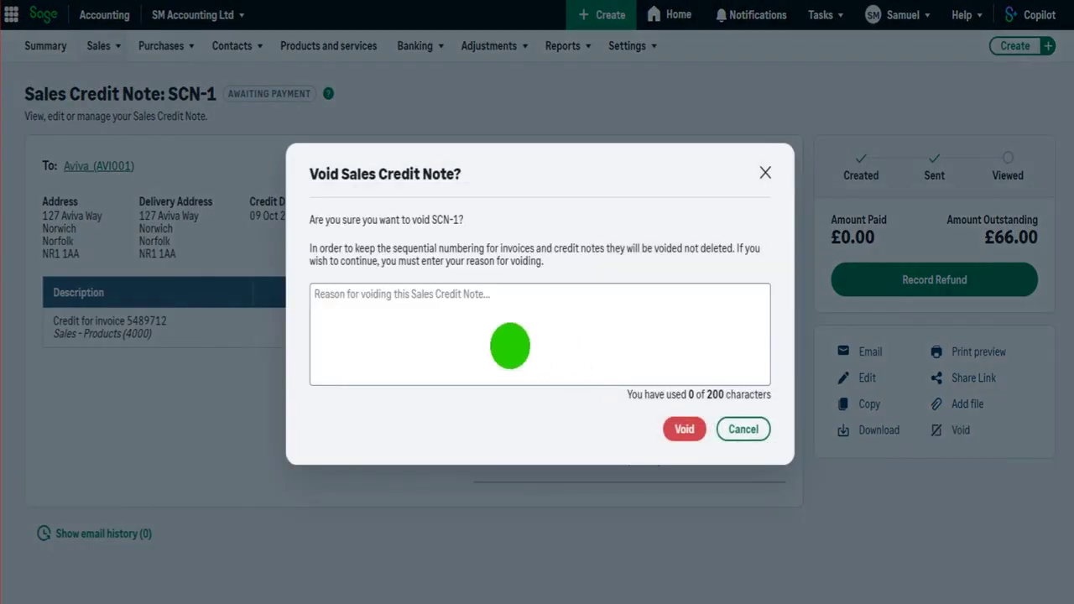
pyautogui.click(532, 351)
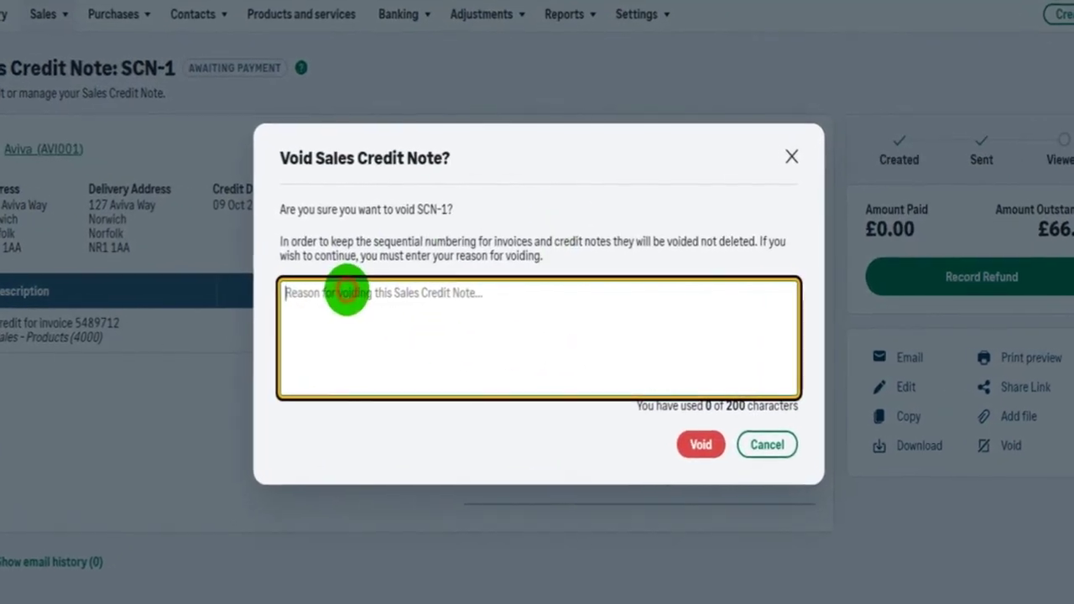
pyautogui.write('Product returned on')
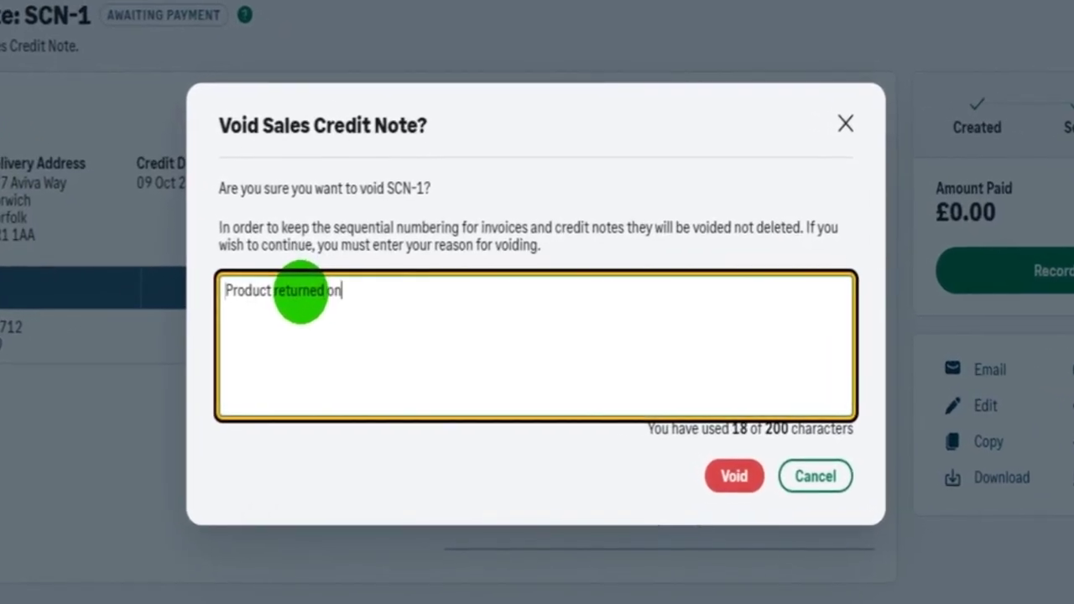
pyautogui.write(' 07.10.20')
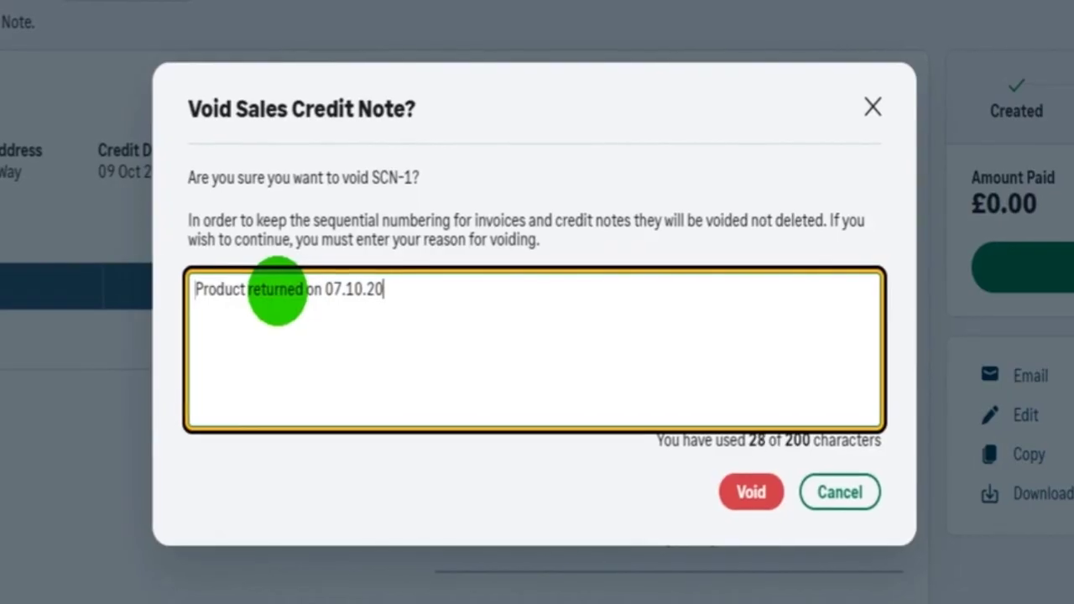
pyautogui.write('25')
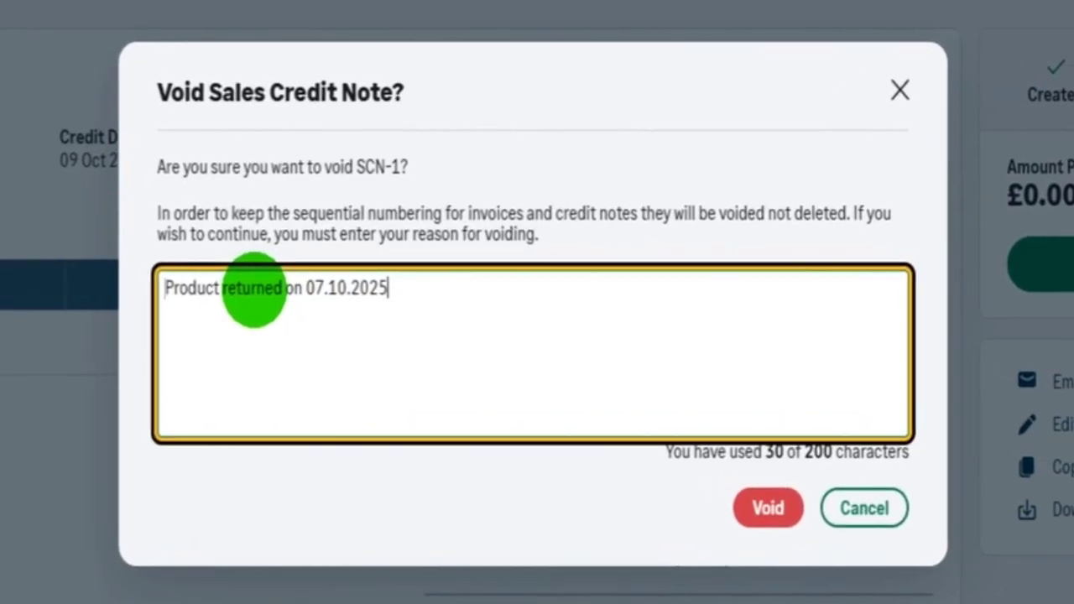
pyautogui.write(' - SM')
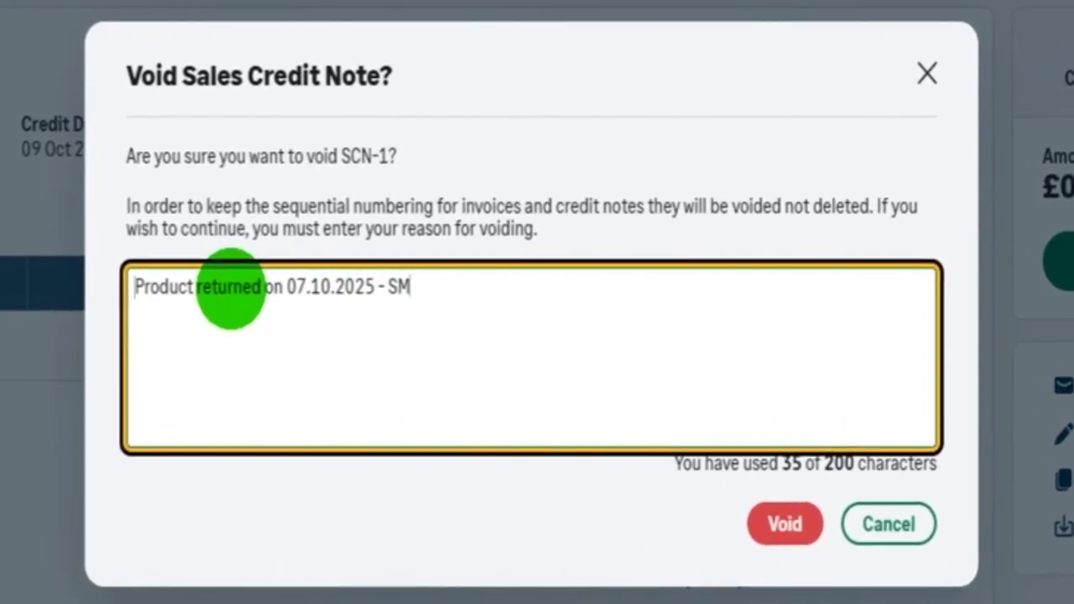
pyautogui.click(784, 524)
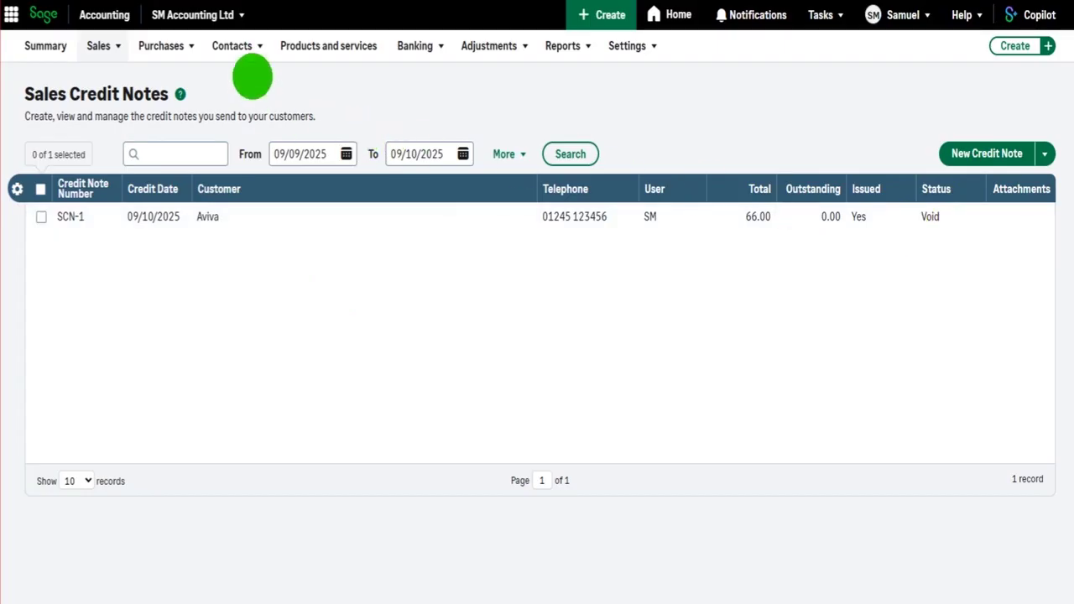
# Open the Aviva customer record to review its activity and balance following the void
pyautogui.moveTo(239, 53)
pyautogui.click(241, 77)
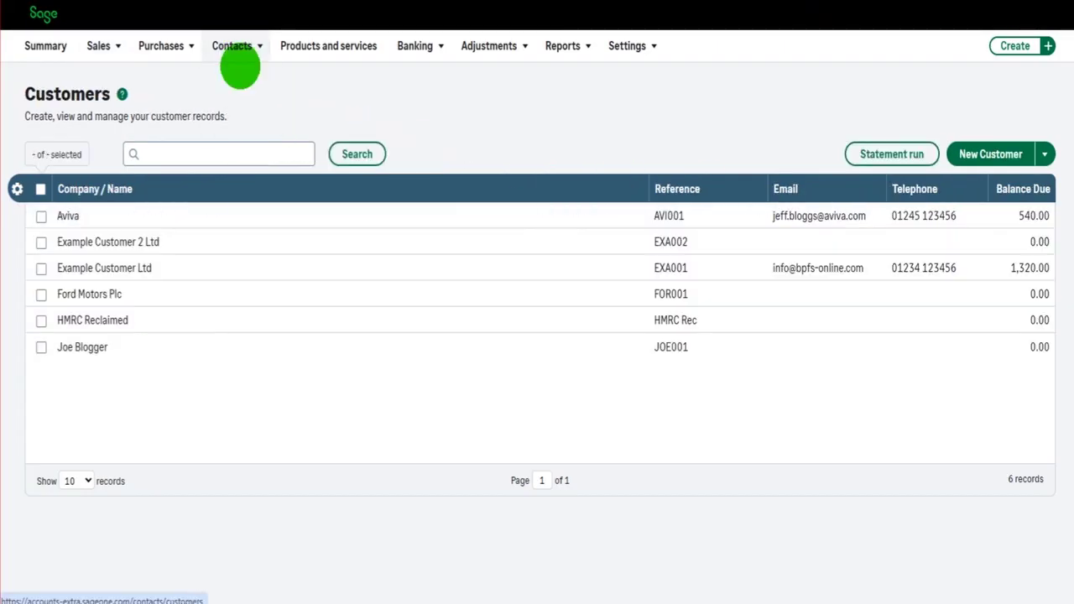
pyautogui.click(116, 217)
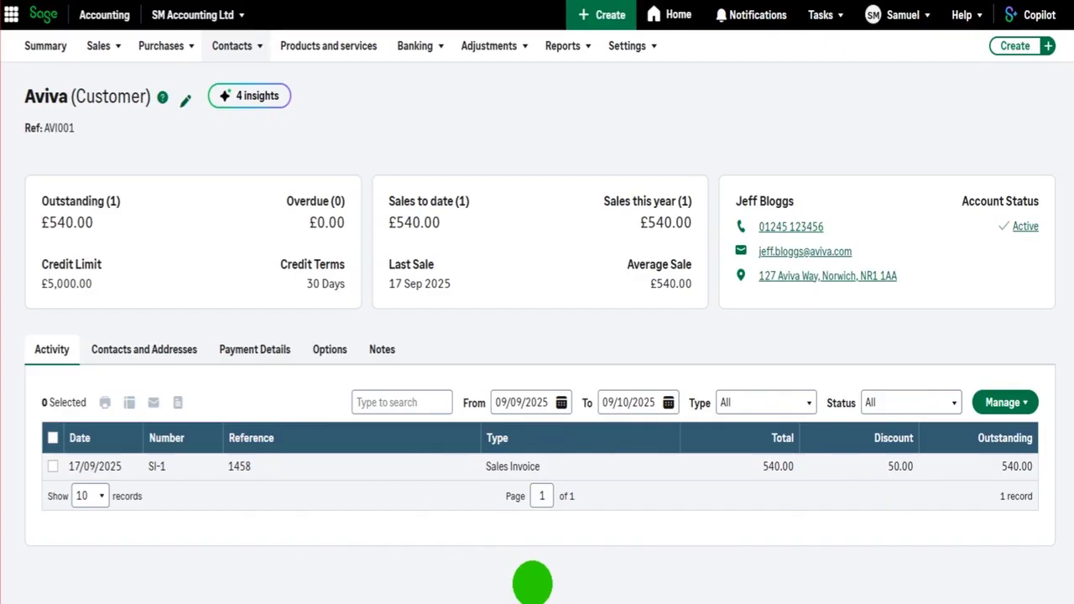
# Show the available sales record types from the Aviva customer record
pyautogui.click(101, 51)
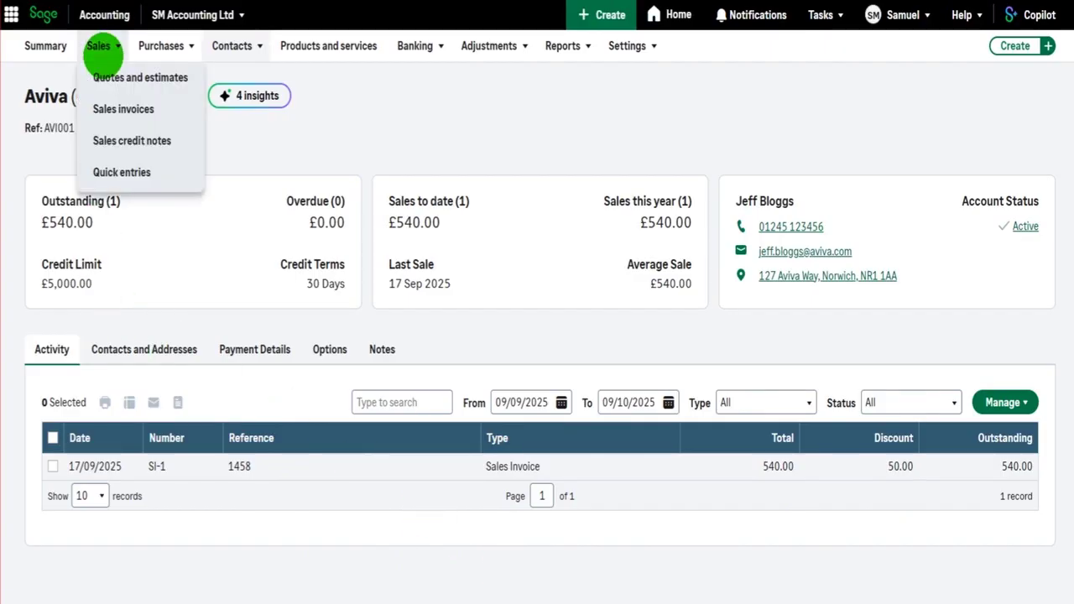